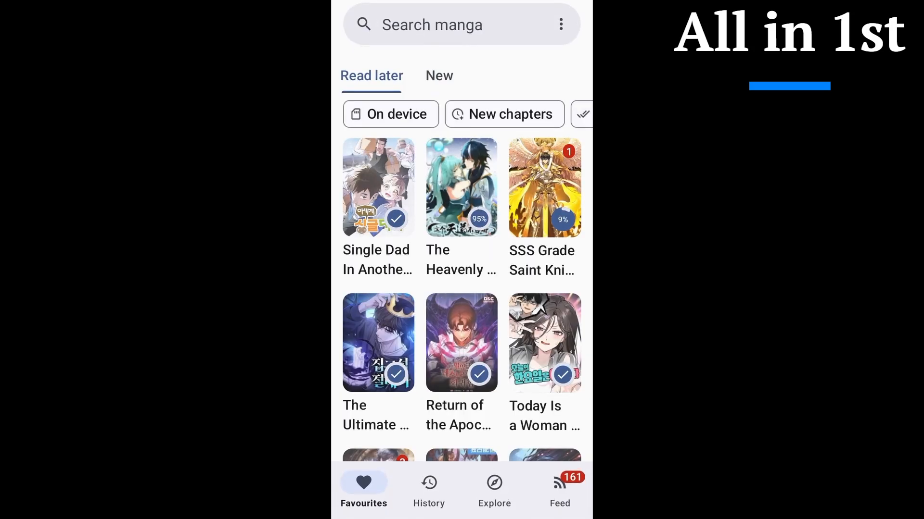
scroll(462, 277, down, 10)
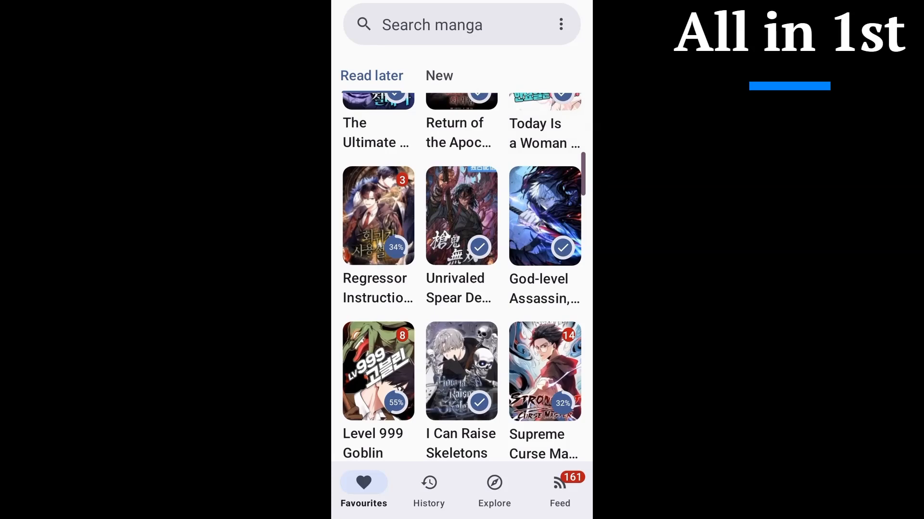
Step: Switch the Favourites library to the New category of manga
click(438, 75)
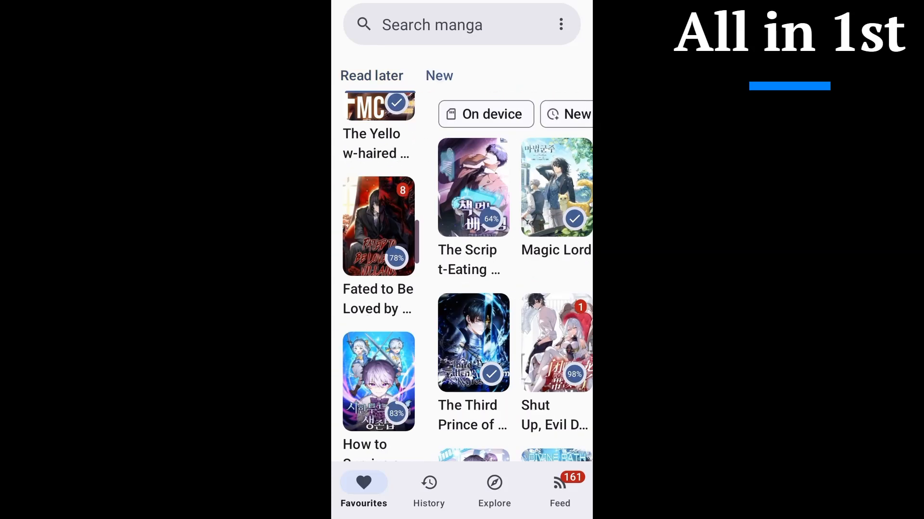
scroll(462, 277, down, 5)
scroll(462, 277, up, 5)
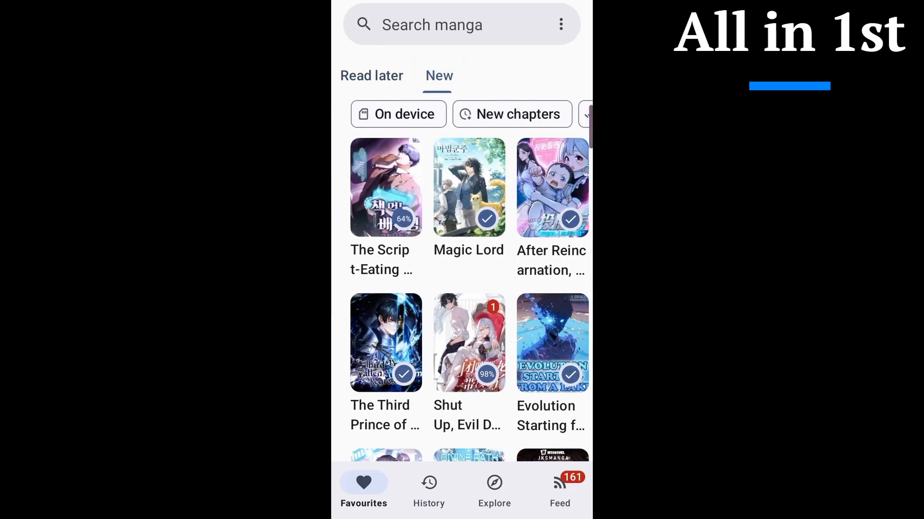
scroll(462, 277, down, 2)
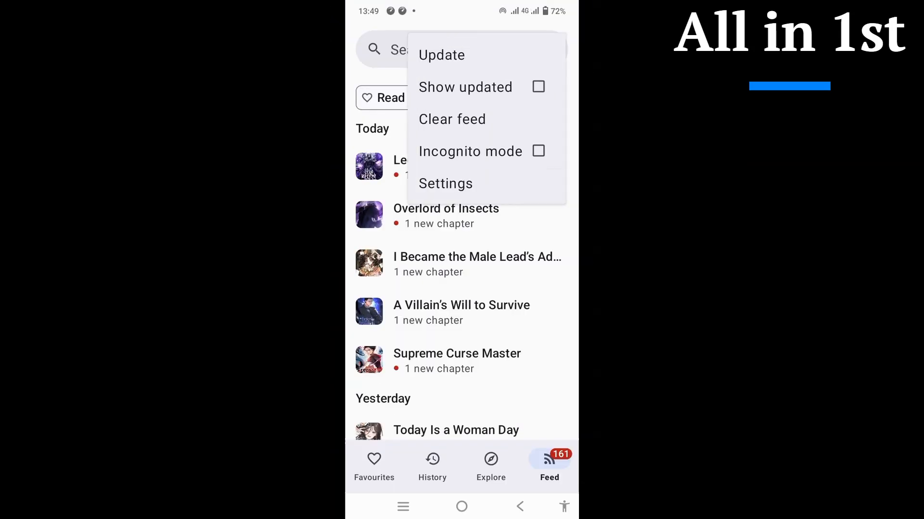
Step: Go through Settings and Manga sources to the Sources catalog
click(445, 183)
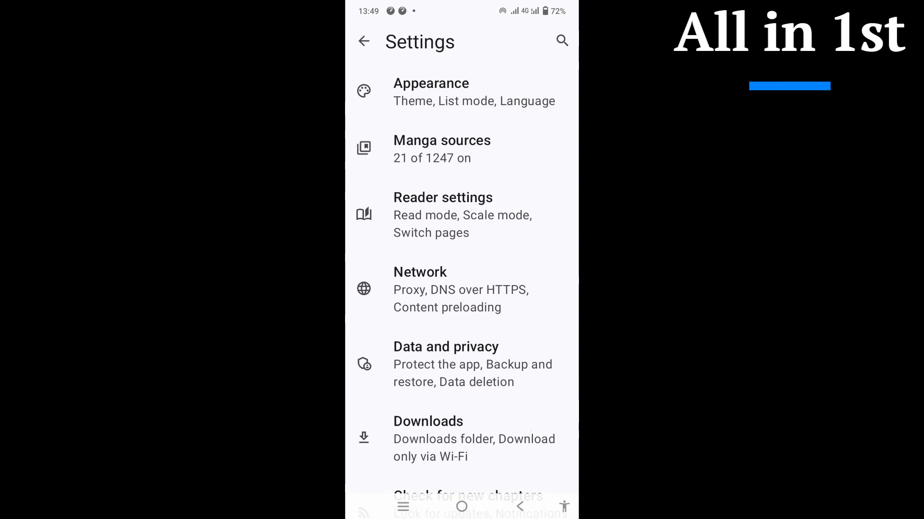
click(462, 148)
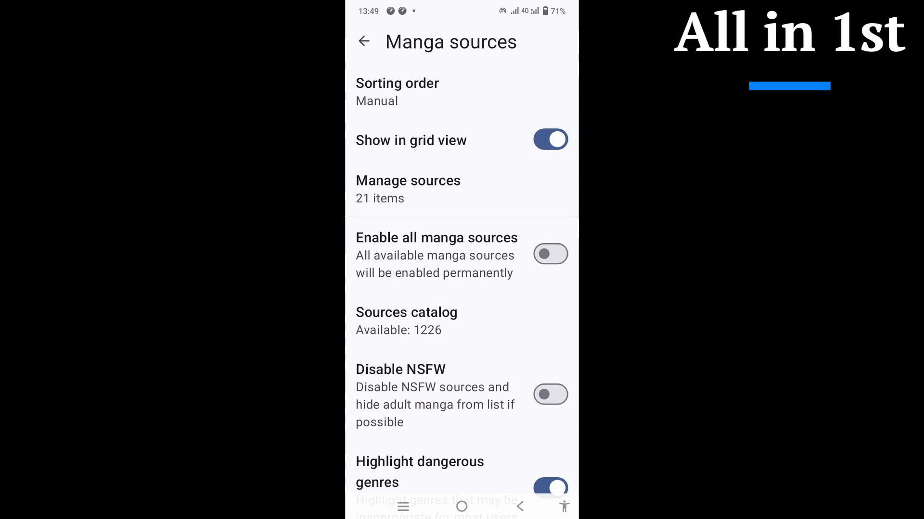
scroll(462, 288, down, 3)
click(462, 156)
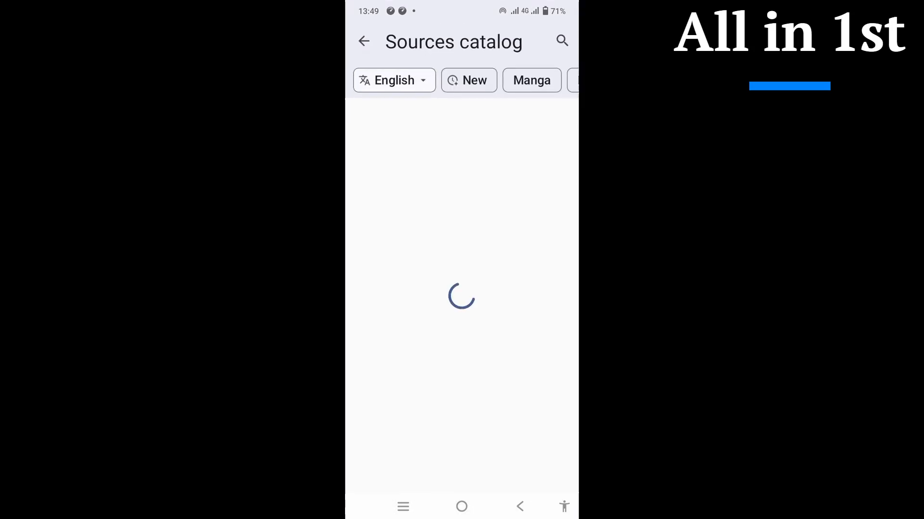
scroll(462, 289, down, 5)
scroll(461, 289, down, 5)
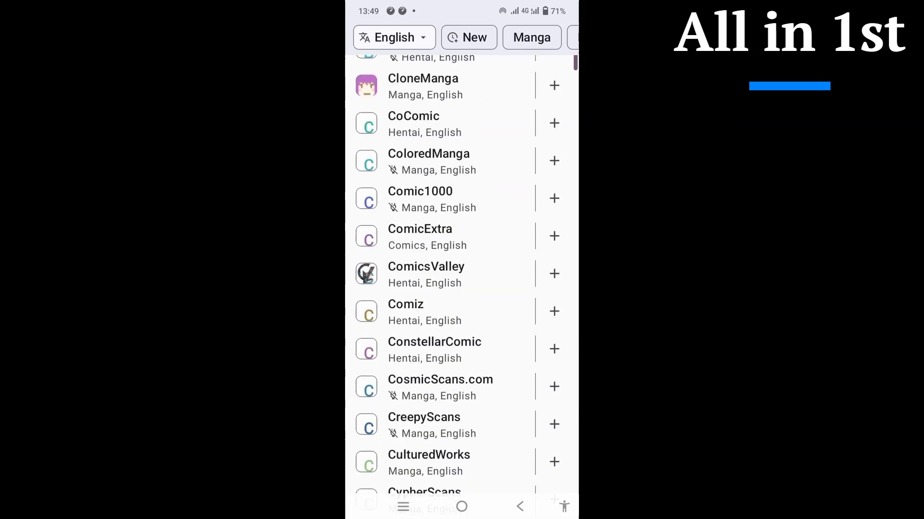
scroll(462, 289, down, 5)
scroll(461, 289, down, 5)
scroll(463, 289, down, 5)
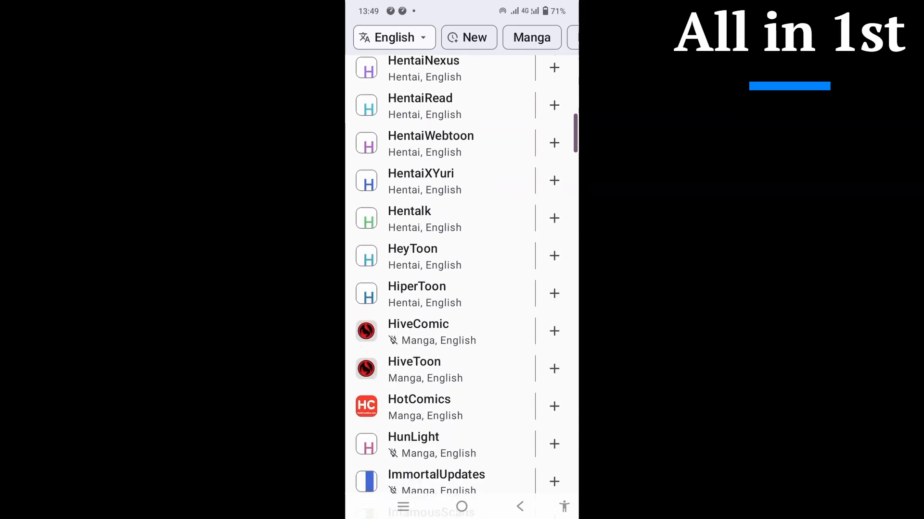
scroll(462, 289, down, 10)
scroll(462, 289, down, 5)
scroll(462, 289, down, 5)
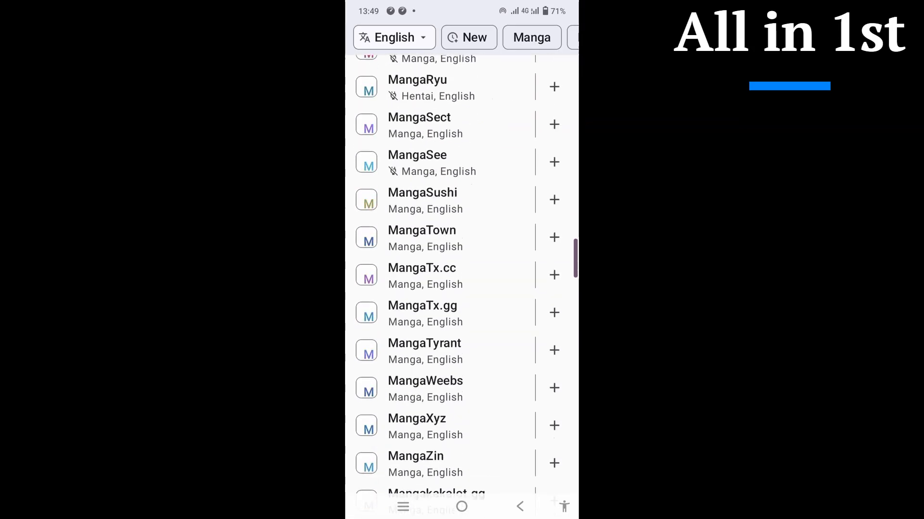
scroll(461, 38, right, 5)
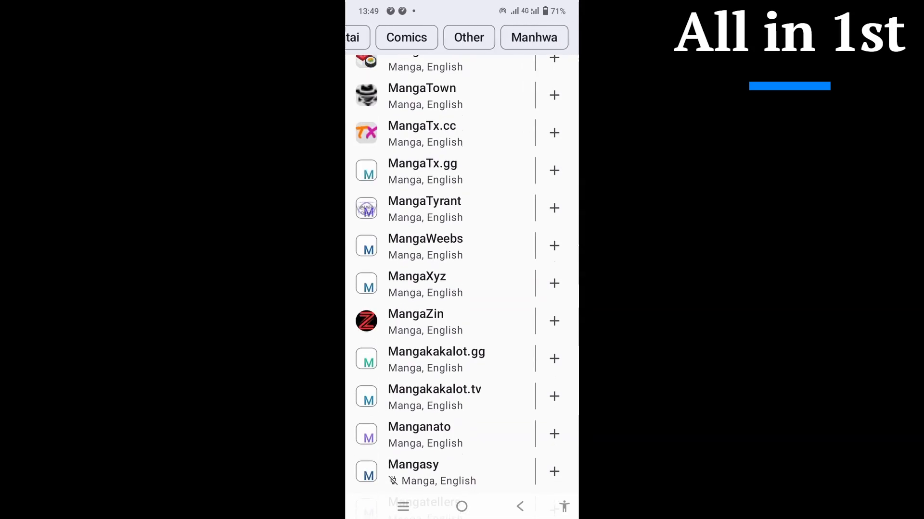
scroll(462, 38, left, 5)
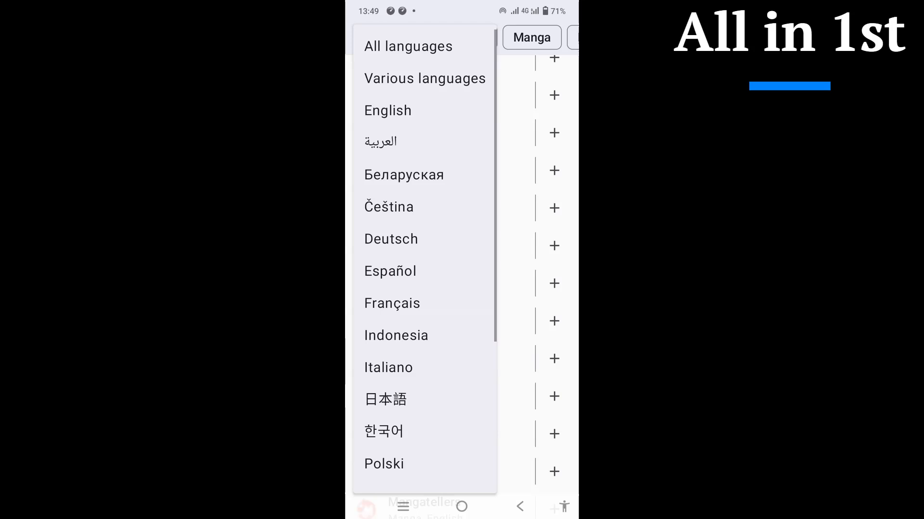
scroll(425, 261, down, 5)
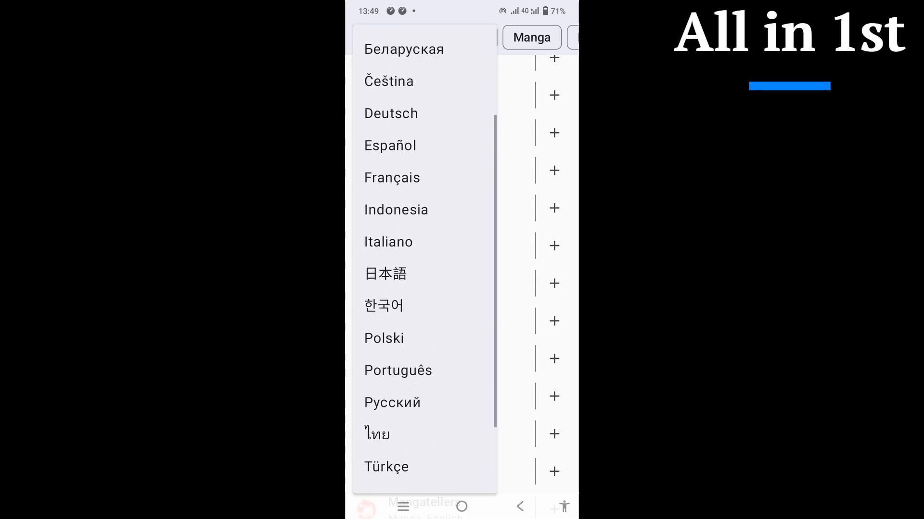
scroll(424, 259, up, 5)
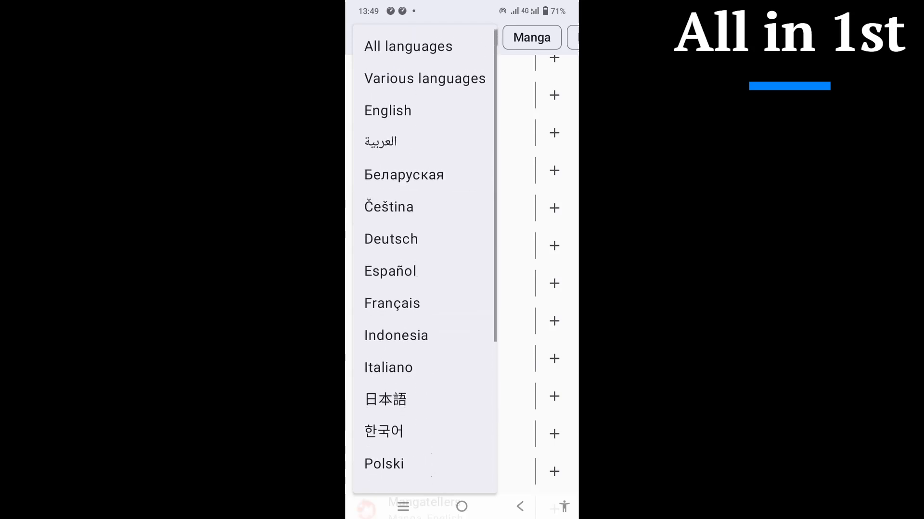
Step: Dismiss the English language list, leaving the catalog language unchanged
key(Escape)
scroll(462, 282, down, 10)
scroll(461, 282, down, 10)
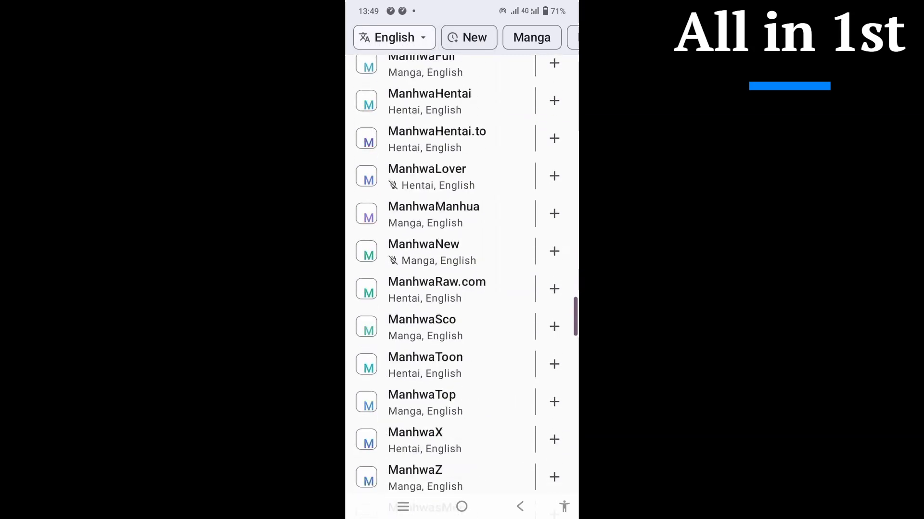
scroll(462, 282, down, 10)
scroll(462, 282, down, 10)
scroll(462, 281, down, 10)
scroll(462, 281, down, 10)
scroll(461, 281, down, 10)
scroll(462, 281, down, 10)
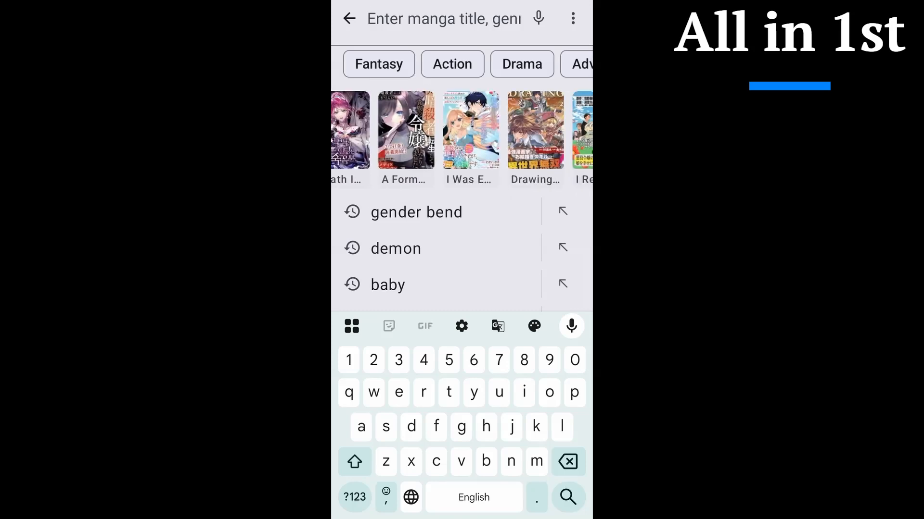
scroll(462, 174, down, 3)
scroll(462, 173, up, 3)
Step: Rerun the 'baby' search from history and view results across sources
click(404, 285)
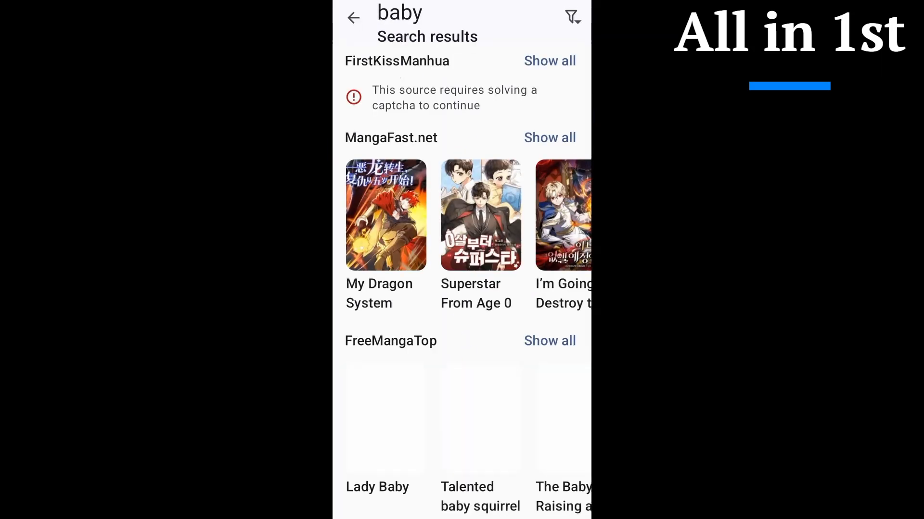
scroll(462, 260, down, 3)
scroll(462, 259, down, 3)
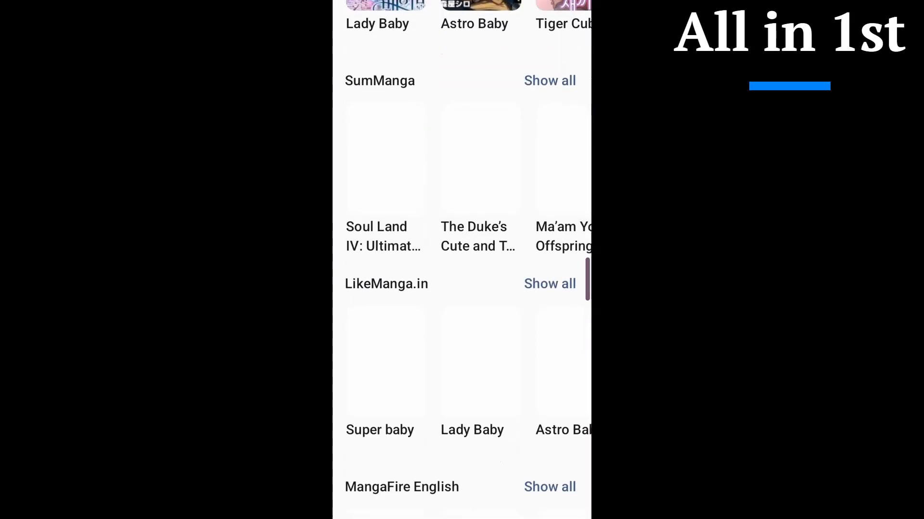
scroll(462, 260, up, 1)
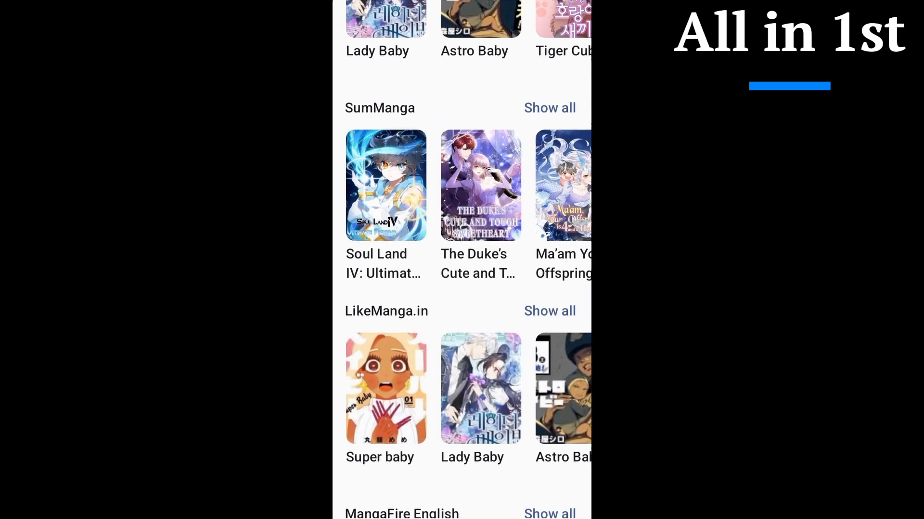
scroll(462, 260, up, 3)
Step: Leave the search results, view the reading History, then the Explore page of suggestions and sources
key(Escape)
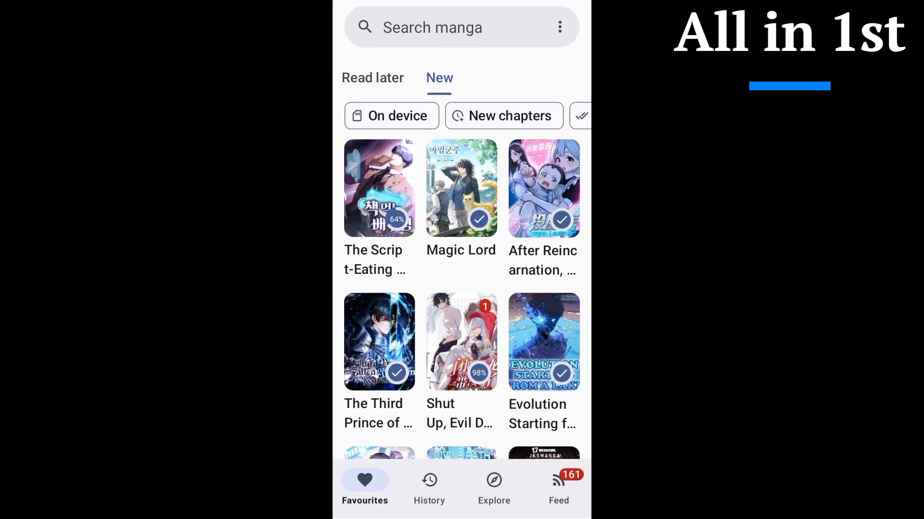
click(429, 483)
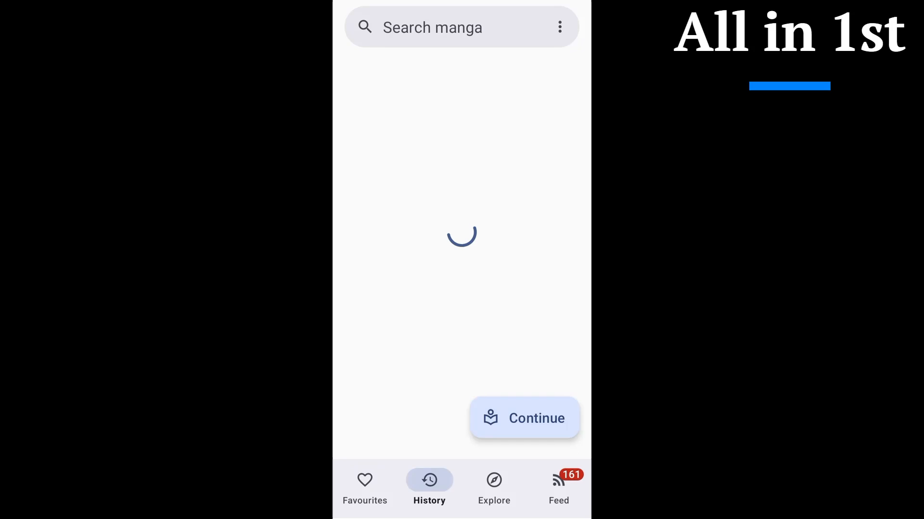
scroll(462, 260, down, 5)
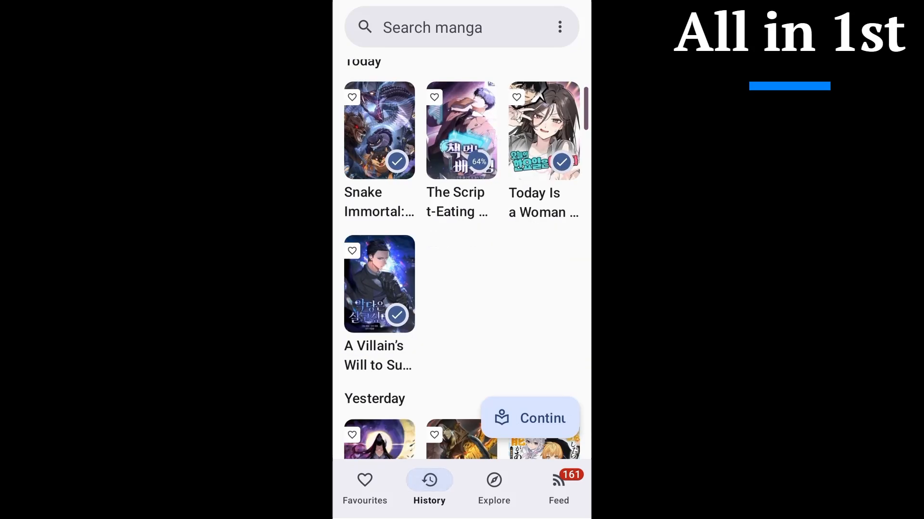
scroll(462, 260, down, 3)
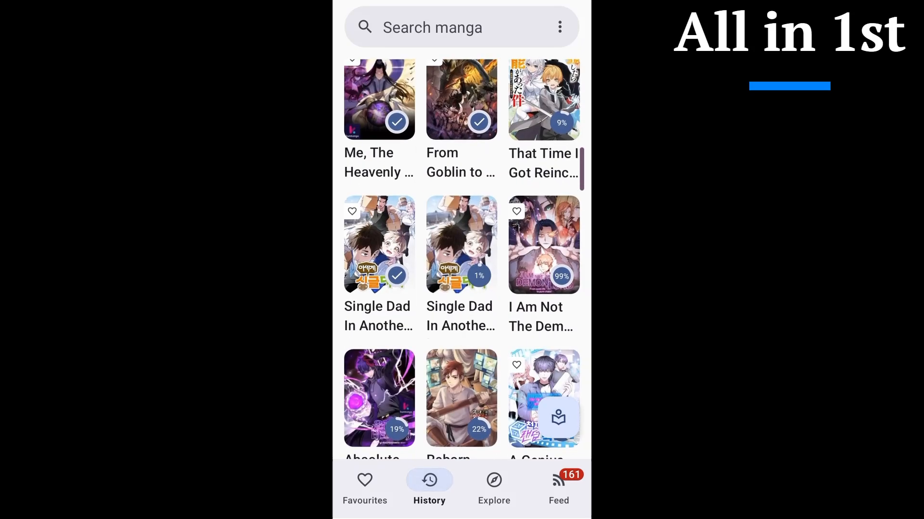
click(494, 488)
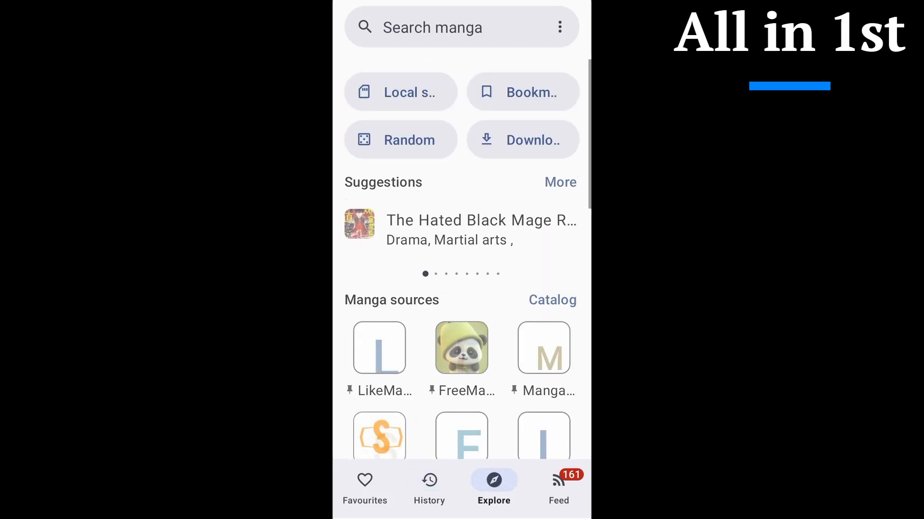
scroll(462, 260, down, 5)
scroll(462, 260, down, 2)
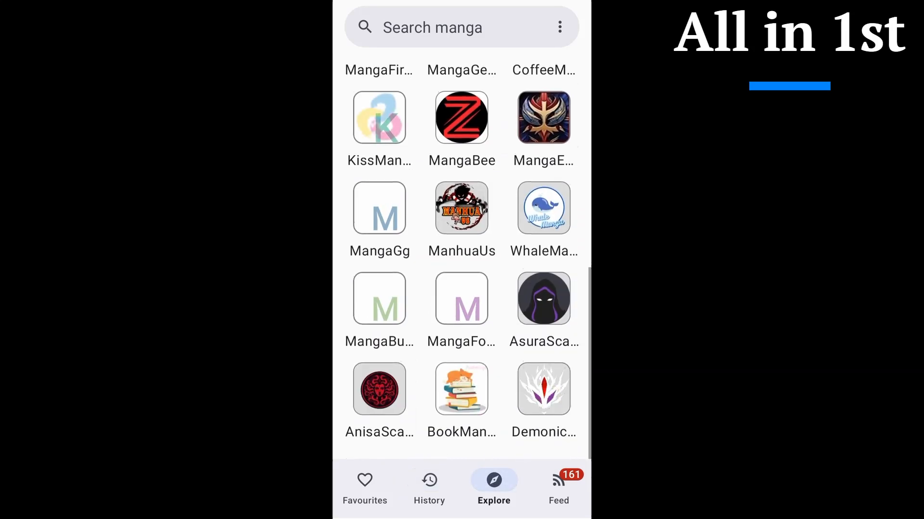
scroll(461, 260, up, 5)
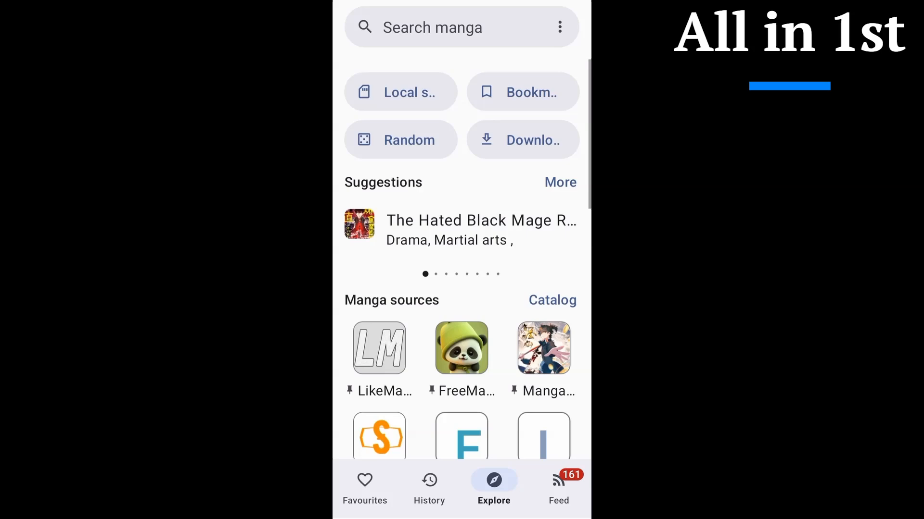
scroll(469, 225, down, 2)
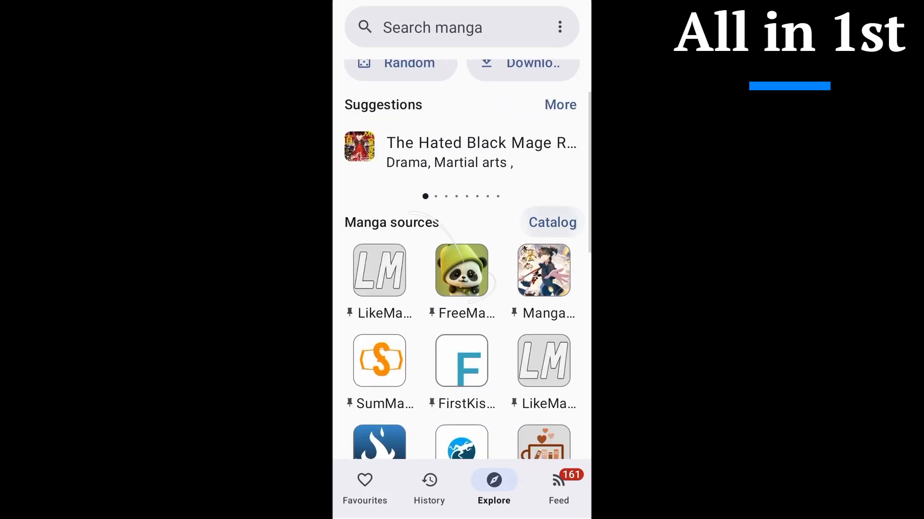